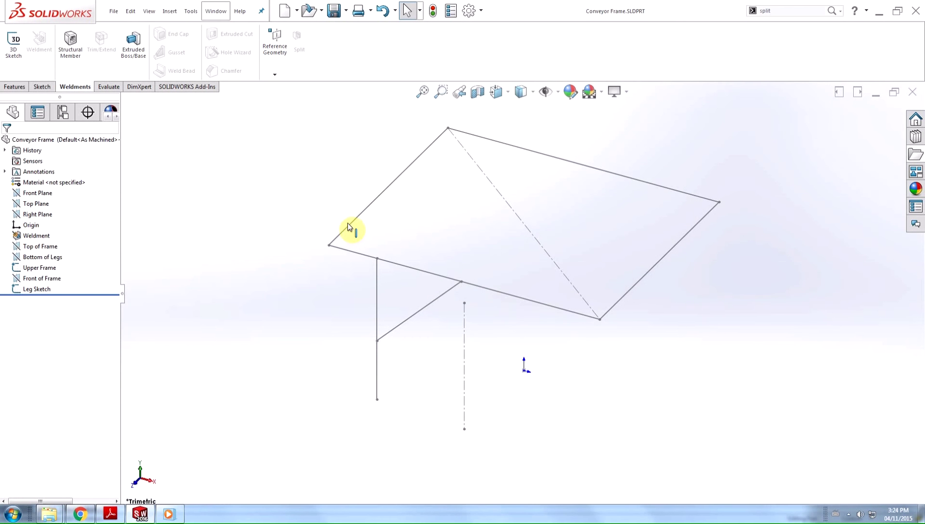
- Select the left, front and right Upper Frame sketch lines as the member path
click(361, 213)
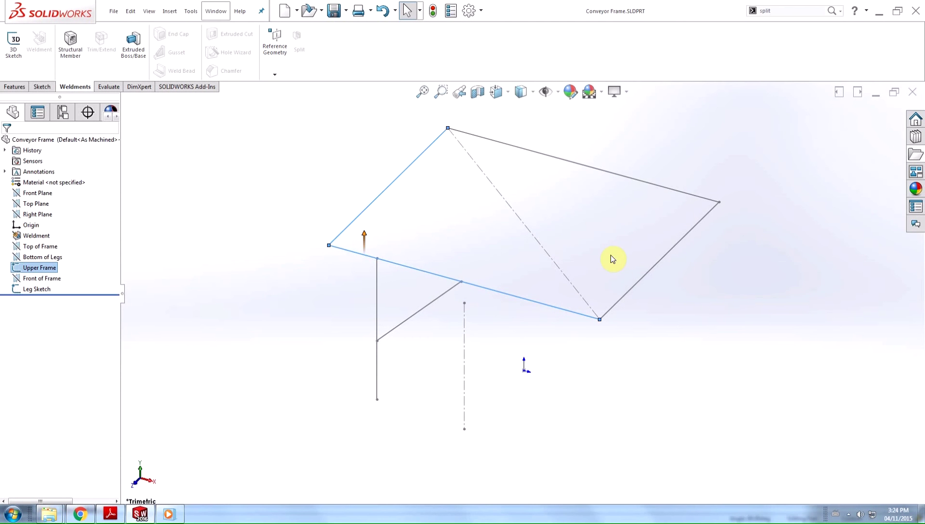
click(648, 272)
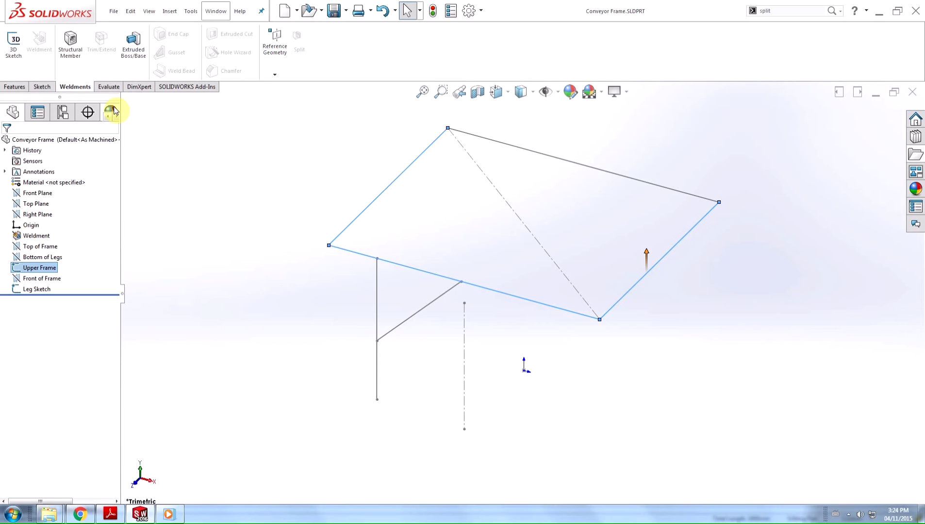
- Start a Structural Member using ansi inch rectangular tube, size 3 x 2 x 0.25
click(80, 73)
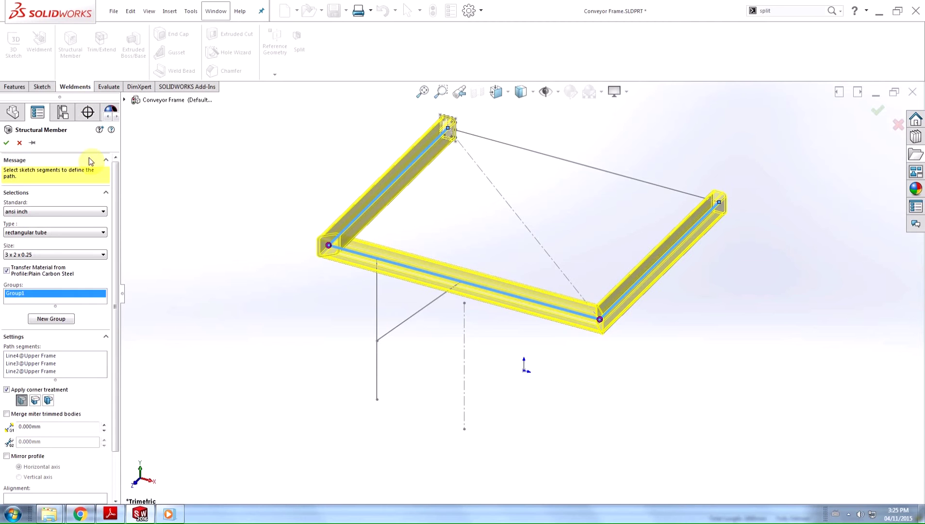
click(103, 254)
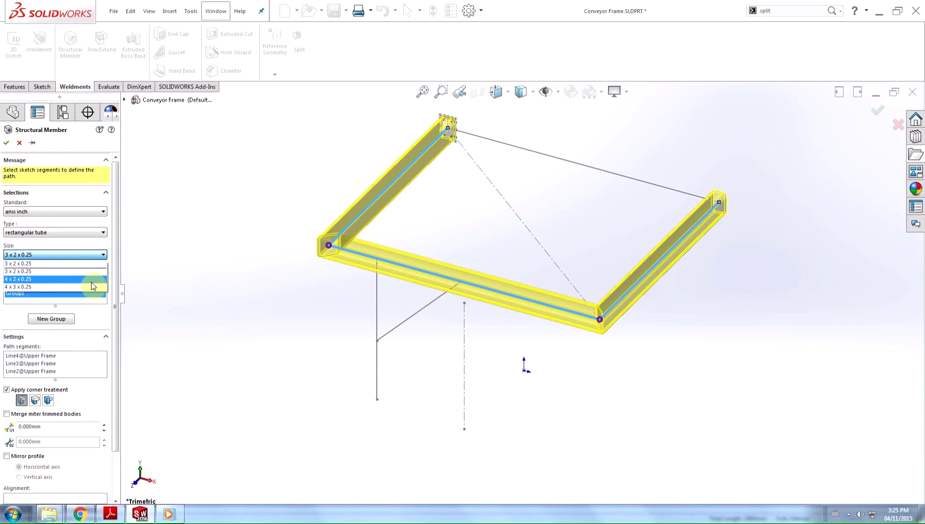
click(88, 267)
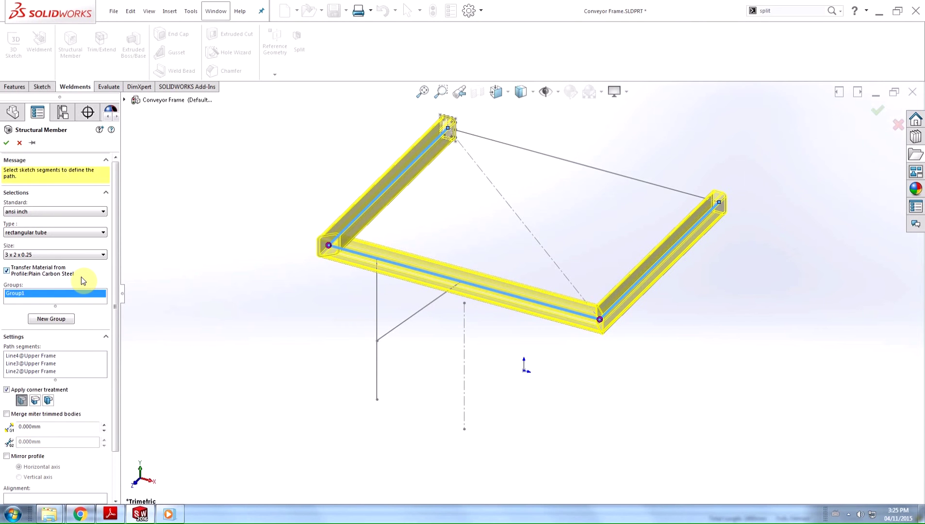
- Keep Transfer Material from Profile on (Plain Carbon Steel) and create the three tube members
click(6, 270)
click(6, 271)
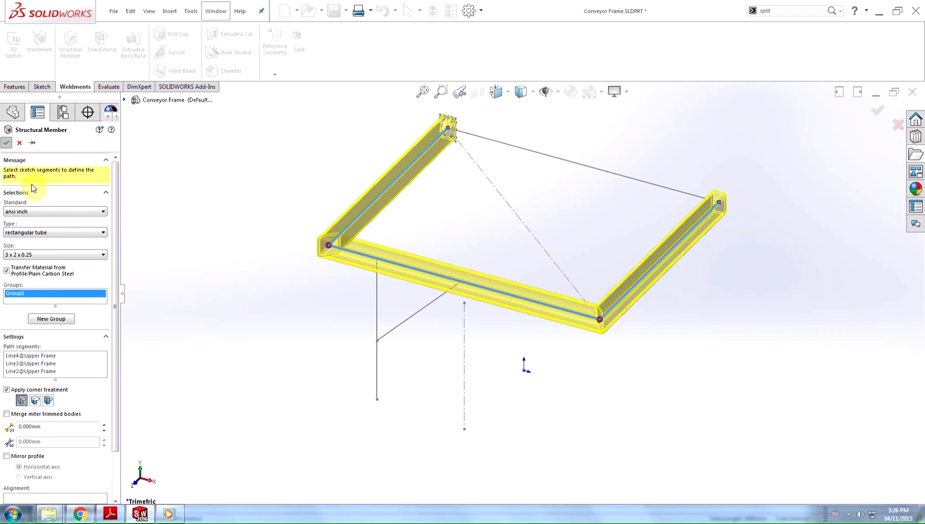
click(6, 144)
- Expand the front member's Cut-List-Item6 in the FeatureManager tree
click(16, 204)
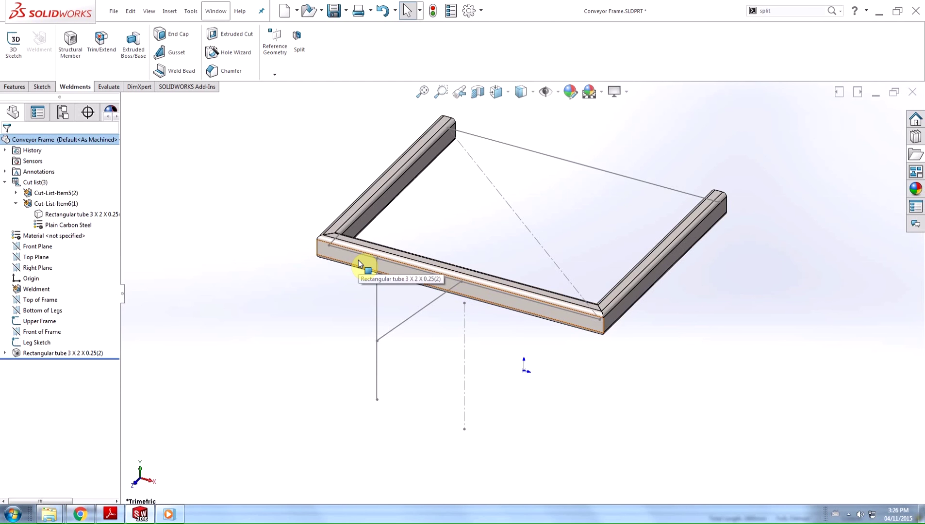
- Split the front tube at the Right Plane into auto-named Body1 and Body2 part files
click(297, 42)
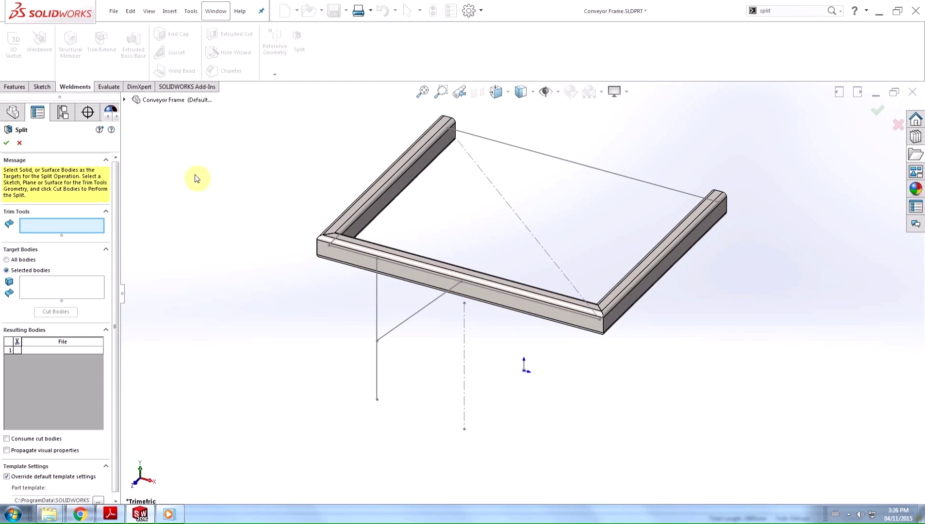
click(124, 100)
click(163, 229)
click(78, 286)
click(351, 258)
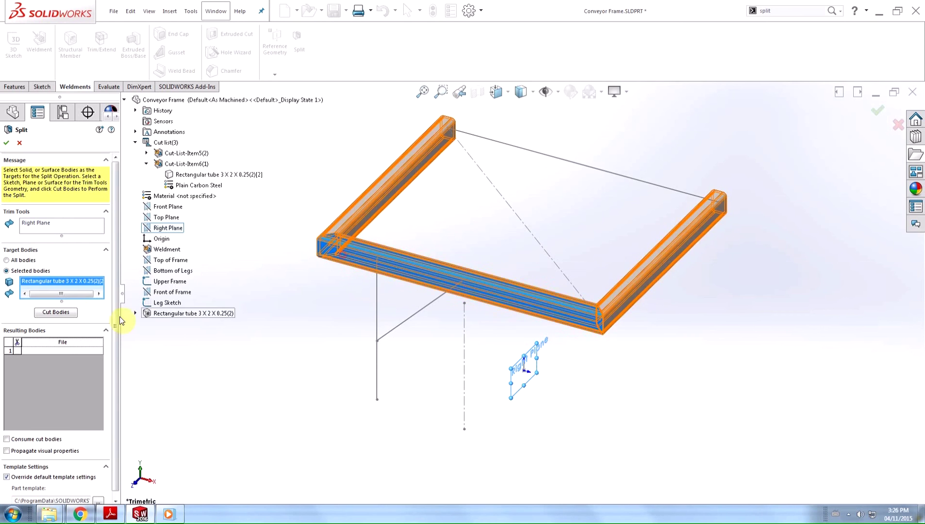
click(62, 312)
click(17, 338)
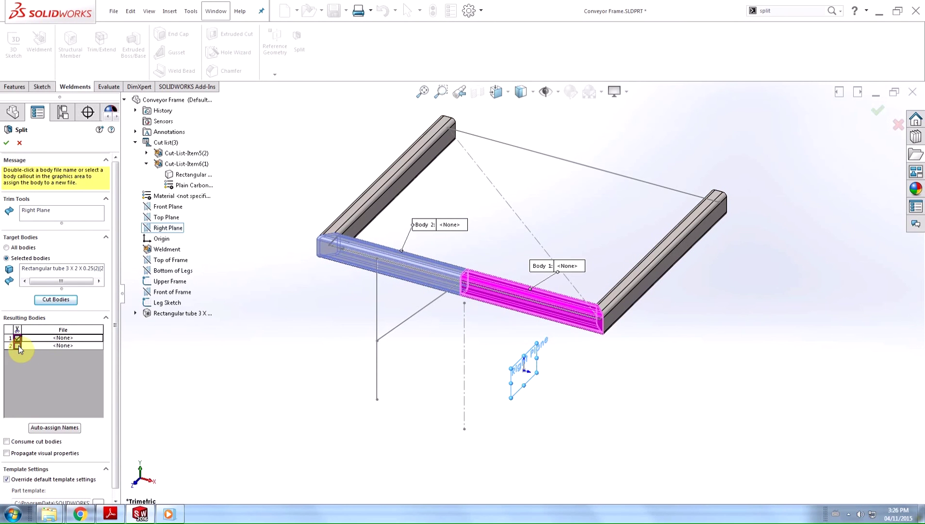
click(18, 346)
click(55, 427)
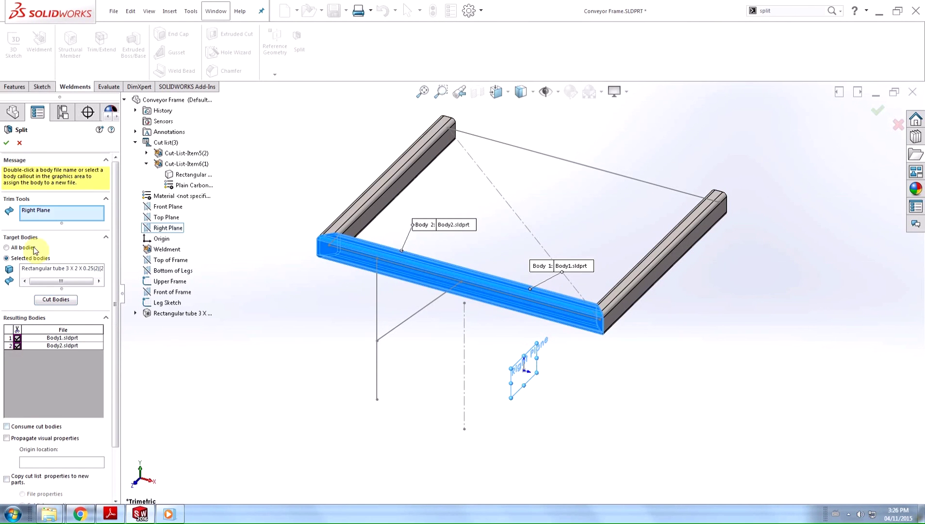
click(7, 142)
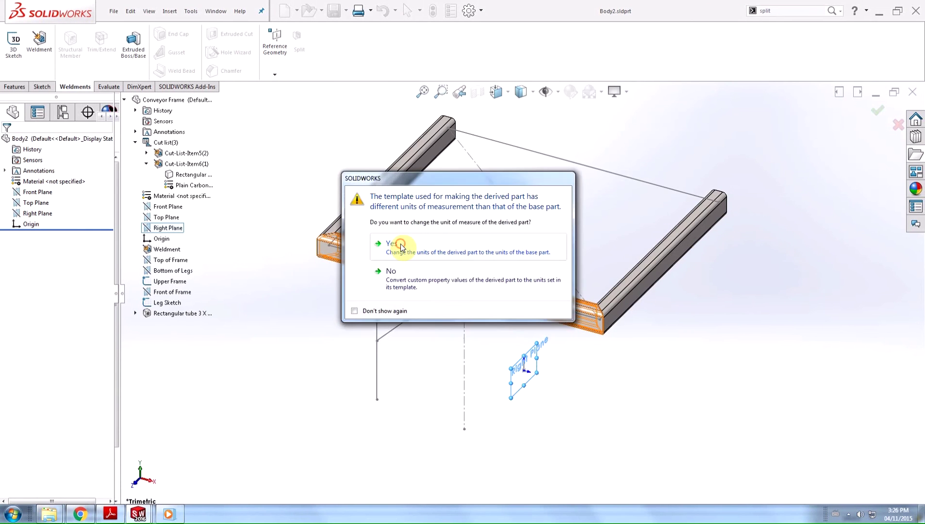
click(401, 247)
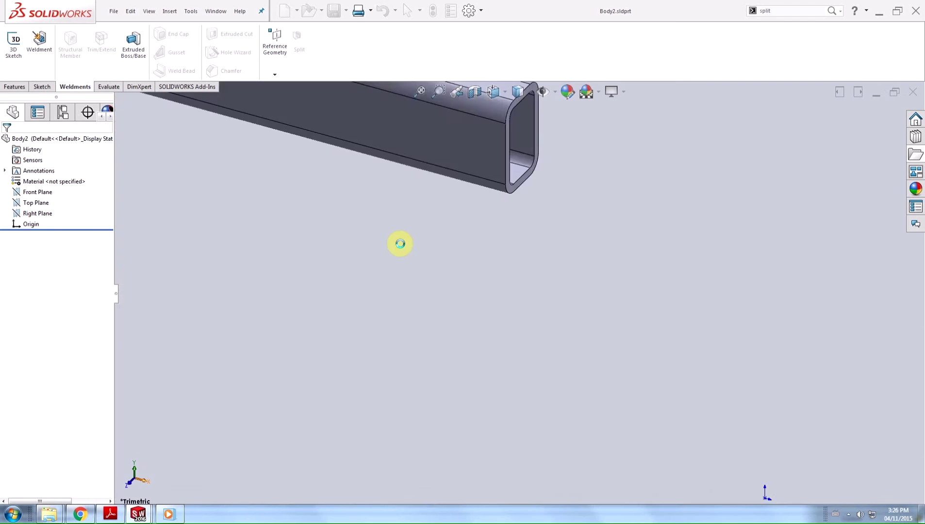
- In the Body2 part, add a Weldment and review Cut-List-Item1's properties
key(ctrl+Tab)
key(ctrl+Tab)
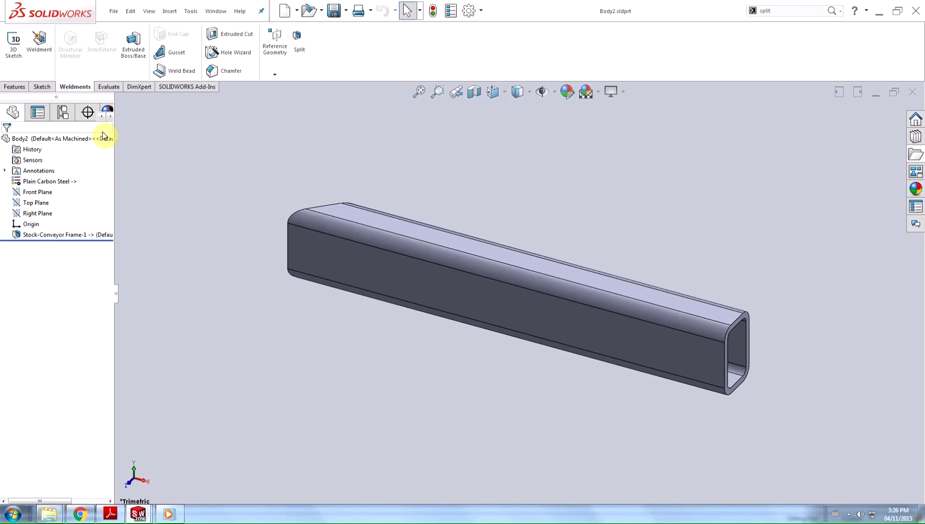
click(39, 42)
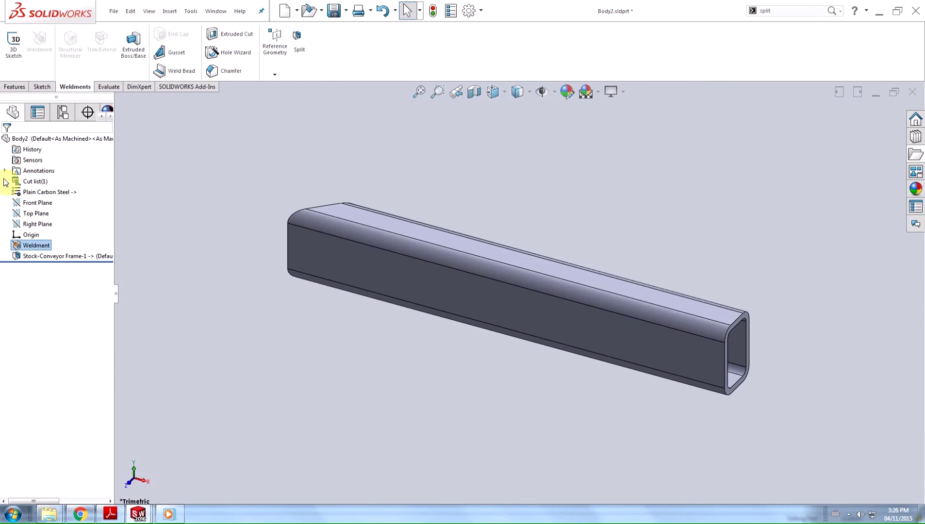
click(5, 181)
right_click(54, 192)
click(66, 205)
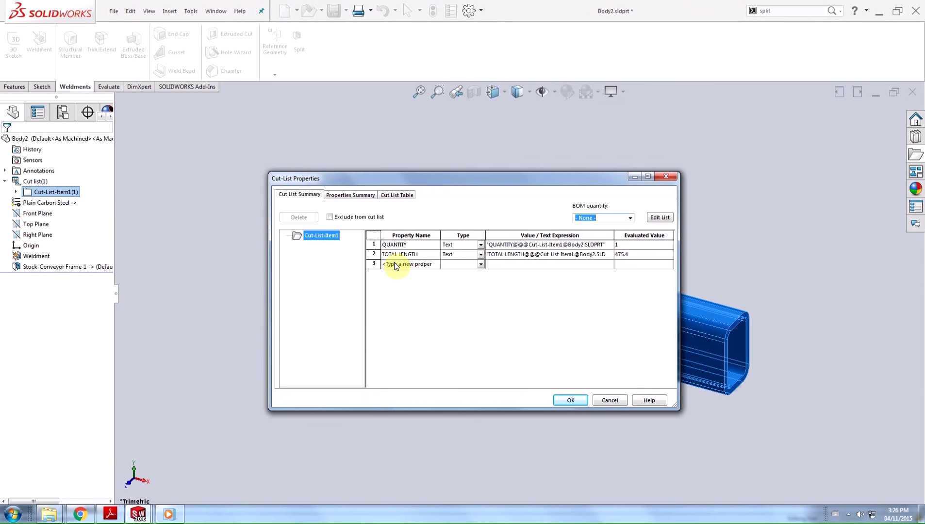
click(558, 399)
- In Conveyor Frame's Back view, place a 5 mm End Cap on the tube's open end face
key(ctrl+Tab)
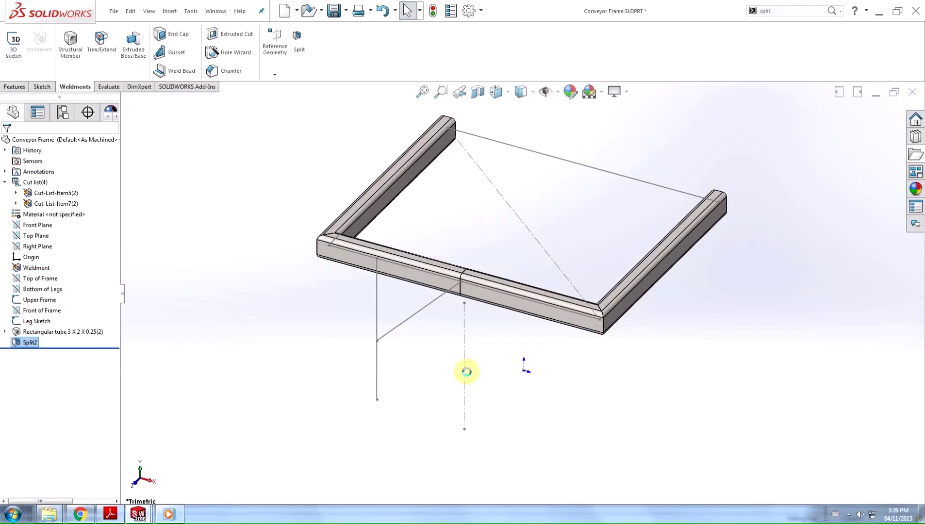
key(ctrl+2)
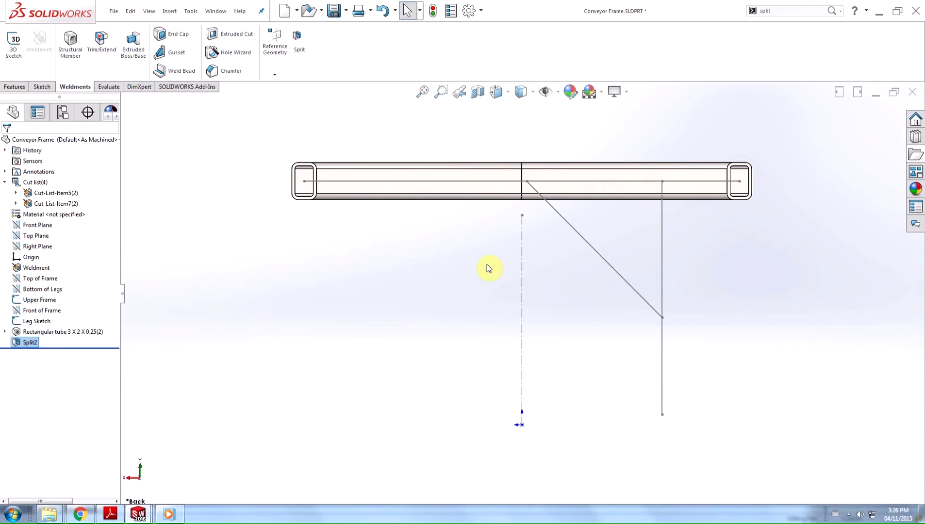
click(169, 33)
scroll(730, 178, down, 5)
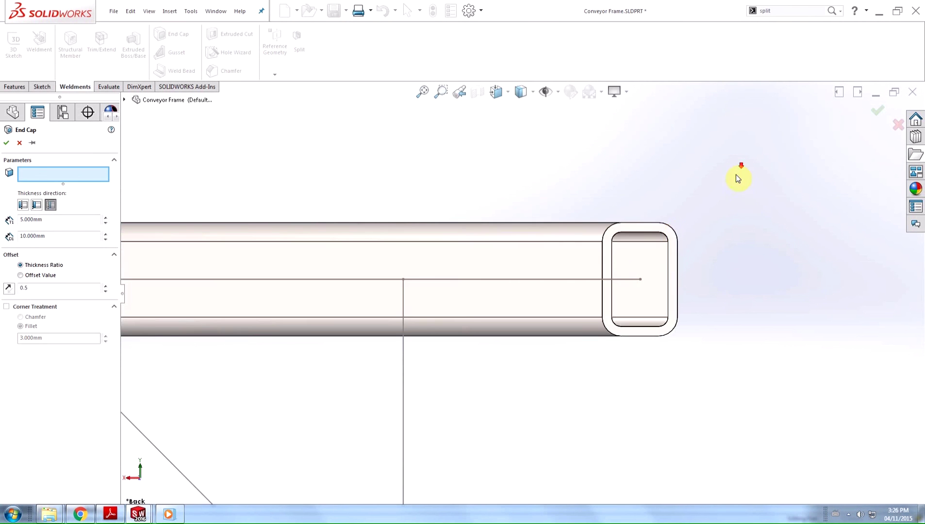
click(653, 230)
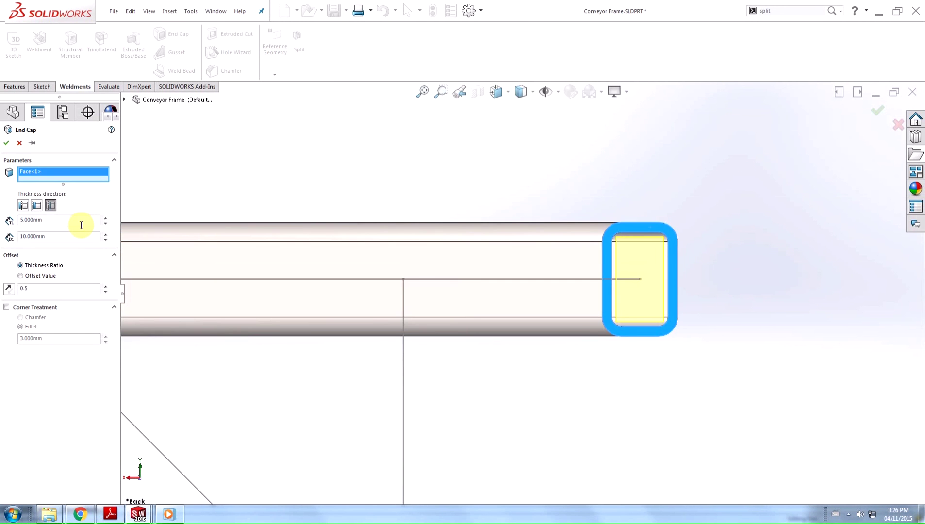
middle_drag(562, 233, 750, 453)
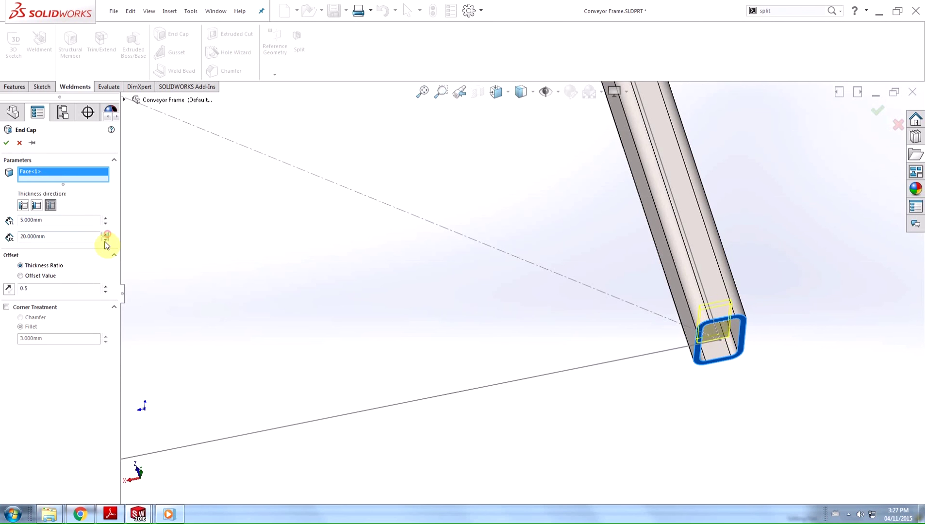
- Confirm the end cap and set its inset dimension to 20 mm
click(6, 143)
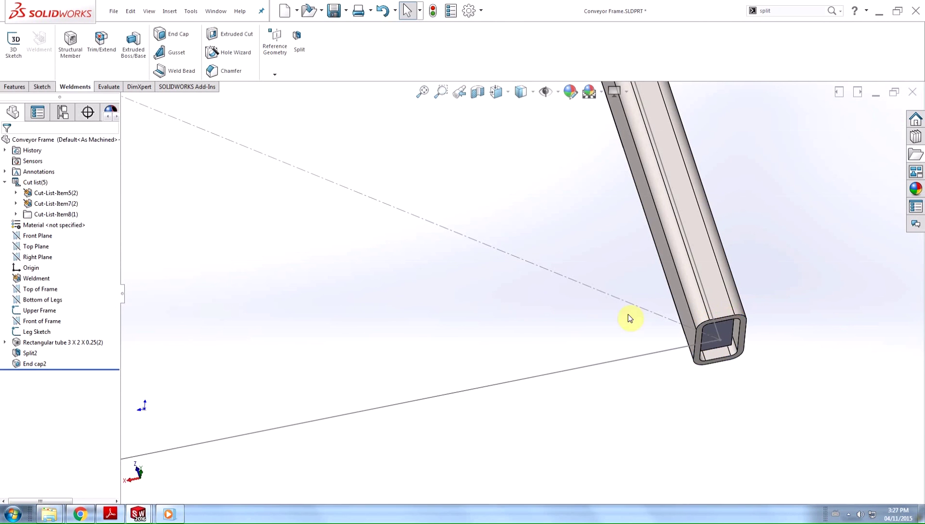
scroll(723, 309, down, 1)
click(712, 342)
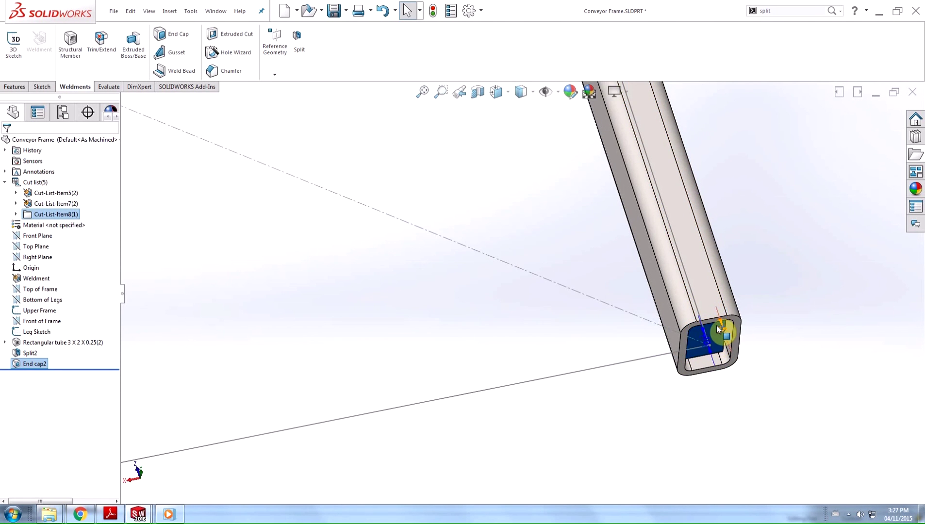
scroll(706, 340, down, 3)
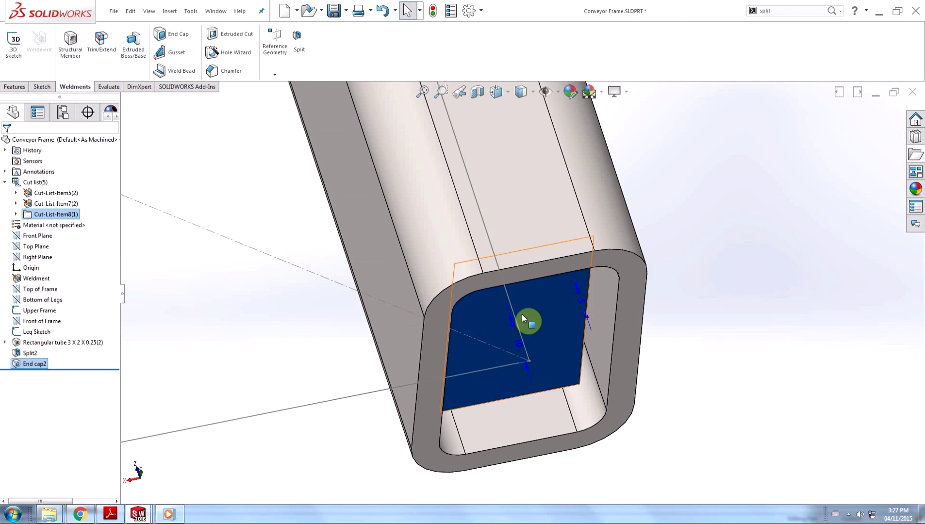
drag(510, 324, 485, 290)
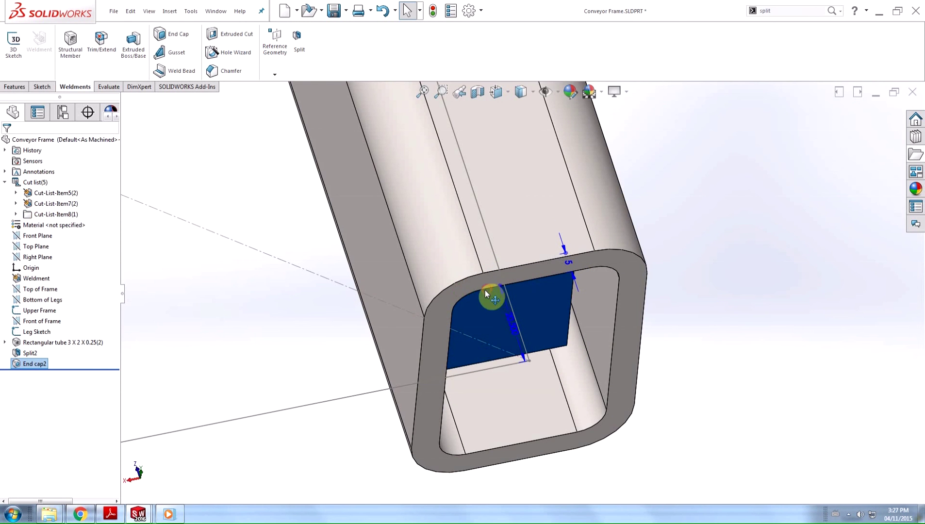
double_click(515, 329)
text(20)
key(Return)
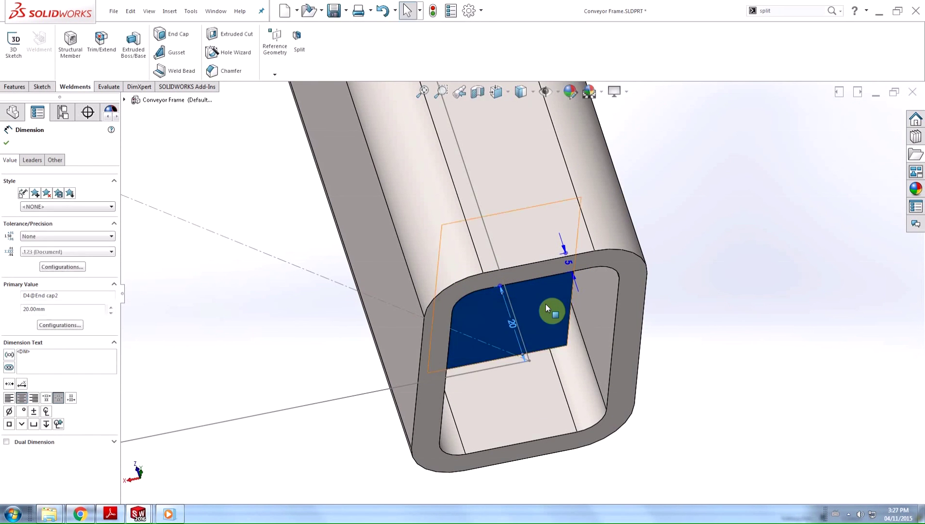
click(6, 142)
- Clear the selection and fit the whole conveyor frame in an angled view
click(275, 215)
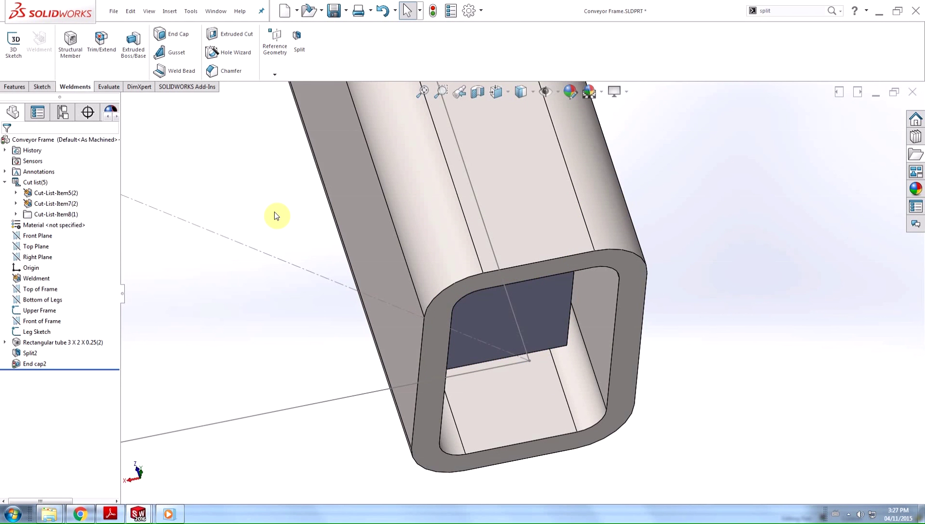
key(f)
right_drag(489, 314, 654, 228)
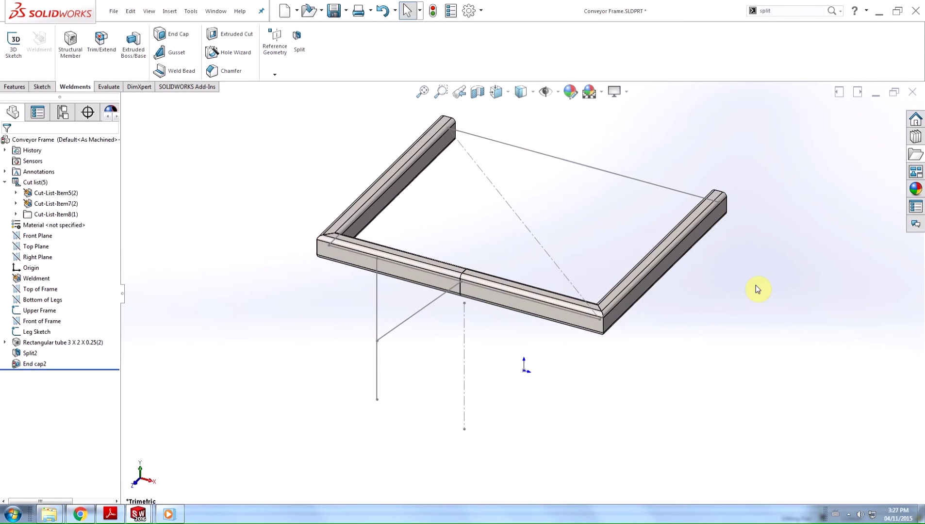